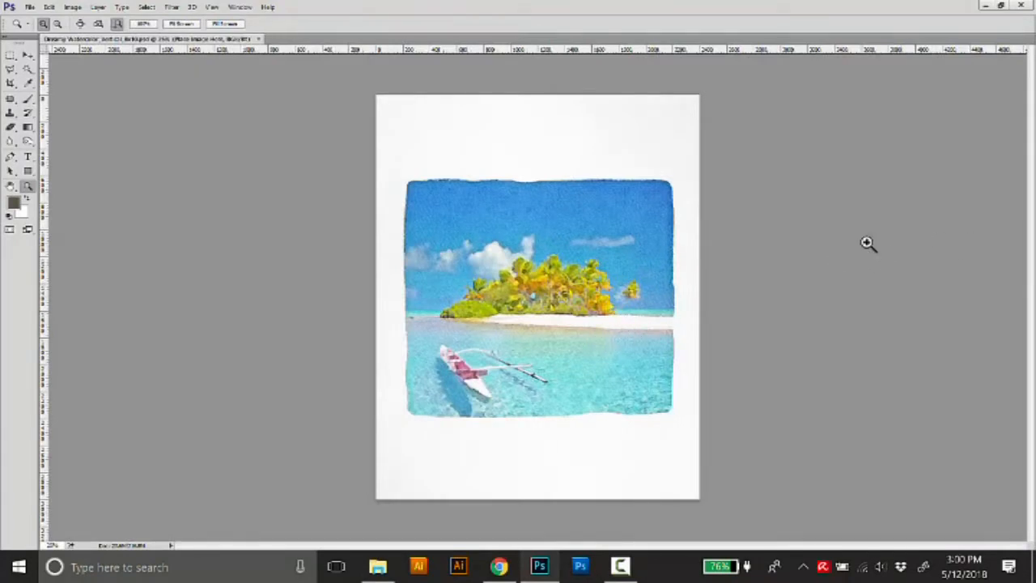
Step: Show the list of the document's layers and place it beside the watercolor artwork
click(547, 280)
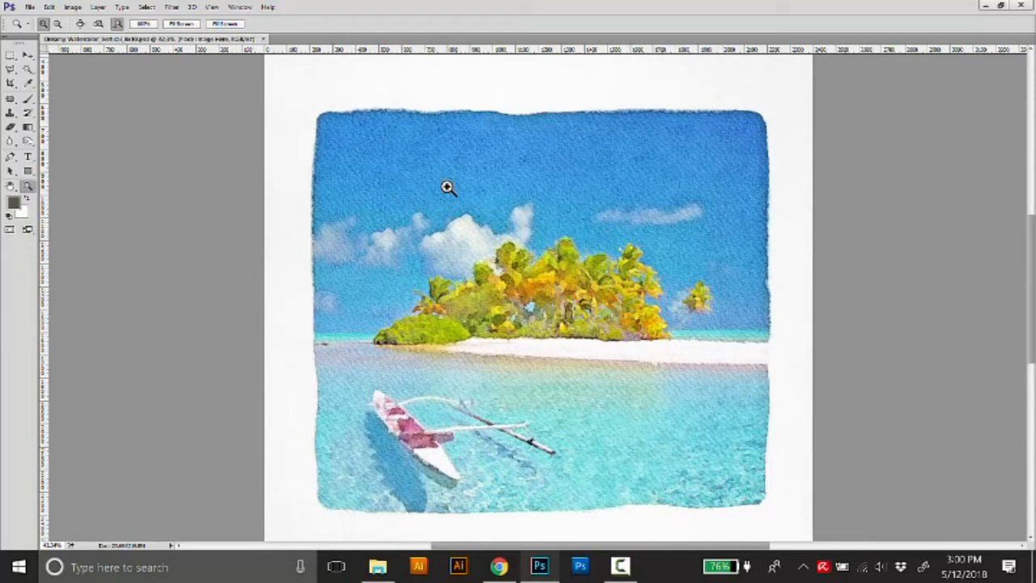
click(241, 7)
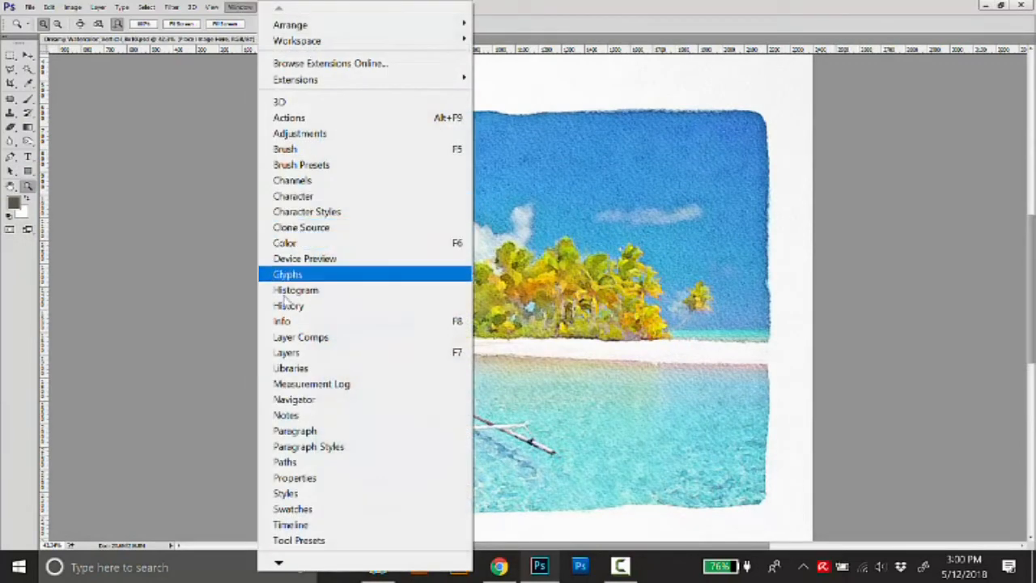
click(285, 350)
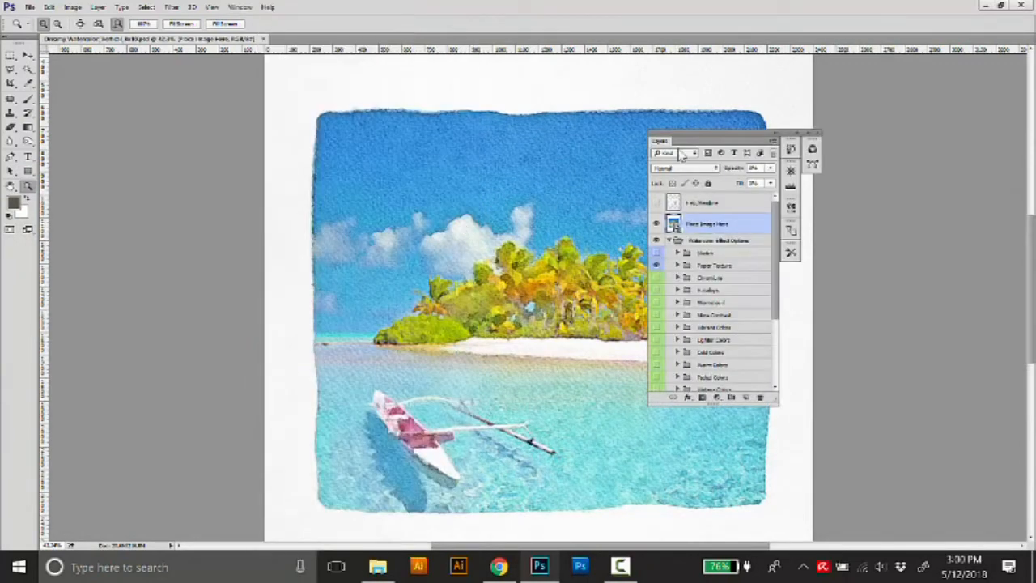
drag(714, 144, 910, 97)
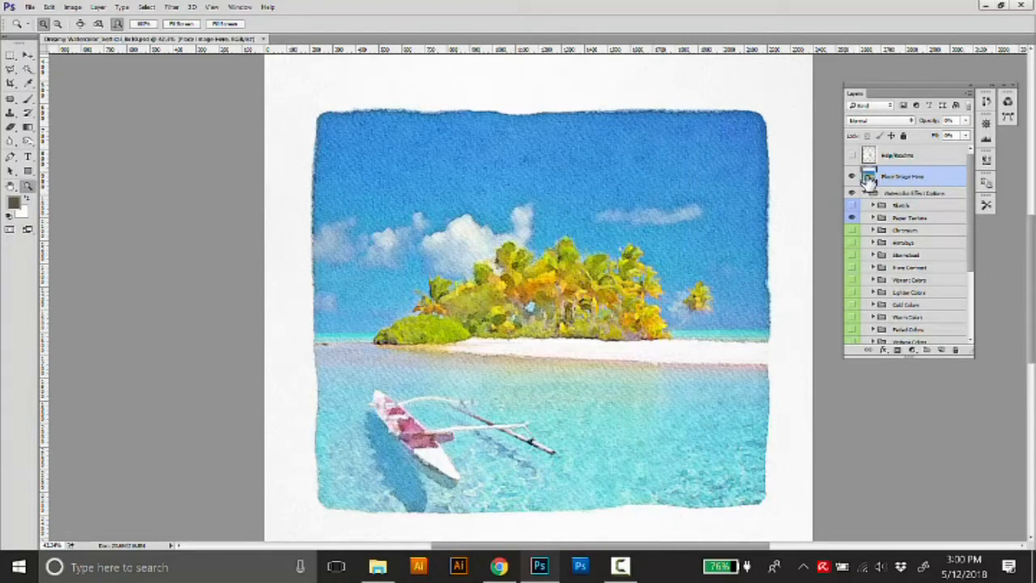
Step: Open the Place Image Here smart object's contents and hide the Delete Me sample photo layer
double_click(869, 178)
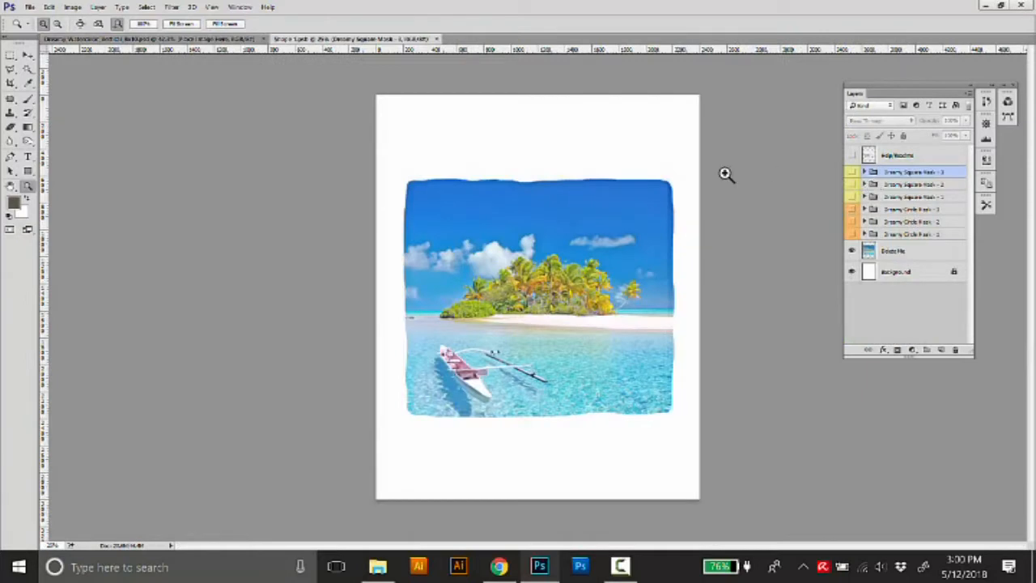
click(126, 38)
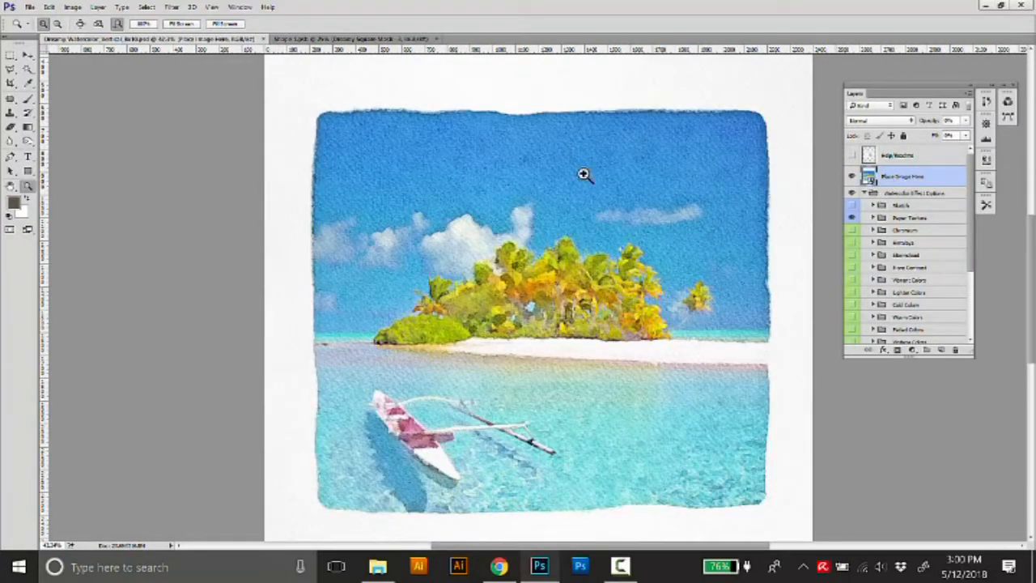
click(287, 39)
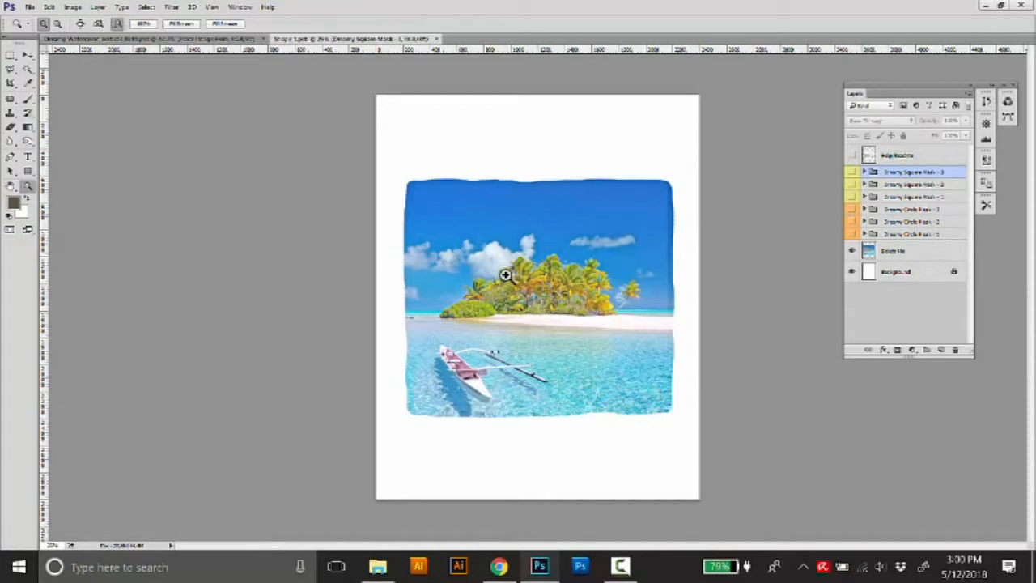
click(894, 254)
click(851, 252)
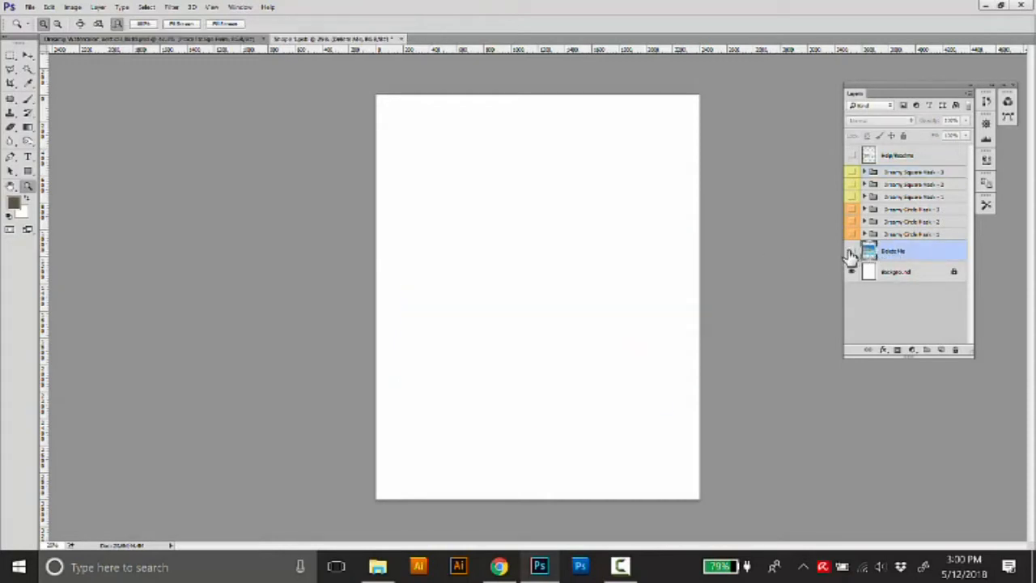
Step: Place the island paradise palm beach photo from the Desktop 2 folder above the Delete Me layer
click(377, 566)
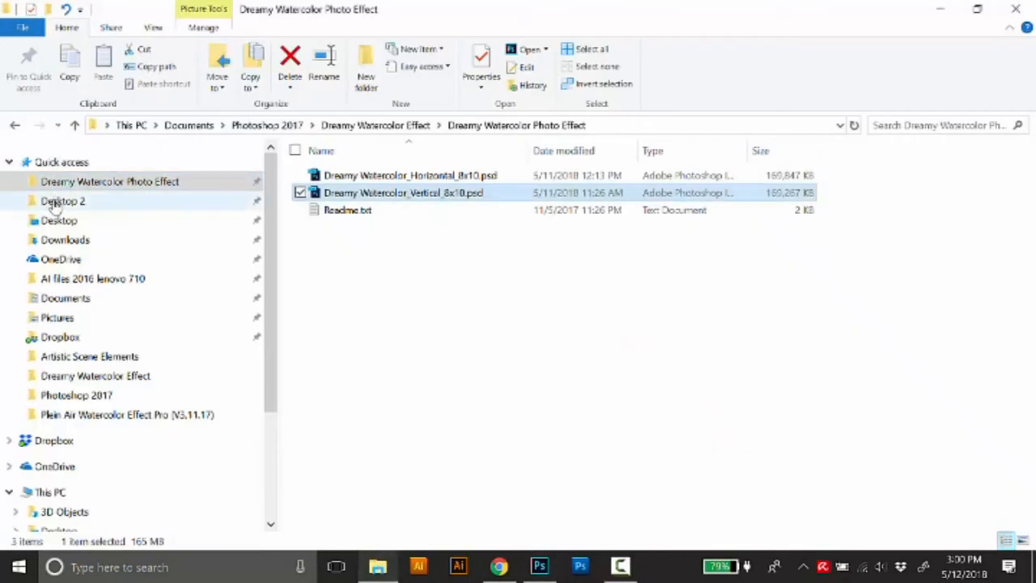
click(61, 201)
drag(336, 184, 674, 186)
key(Return)
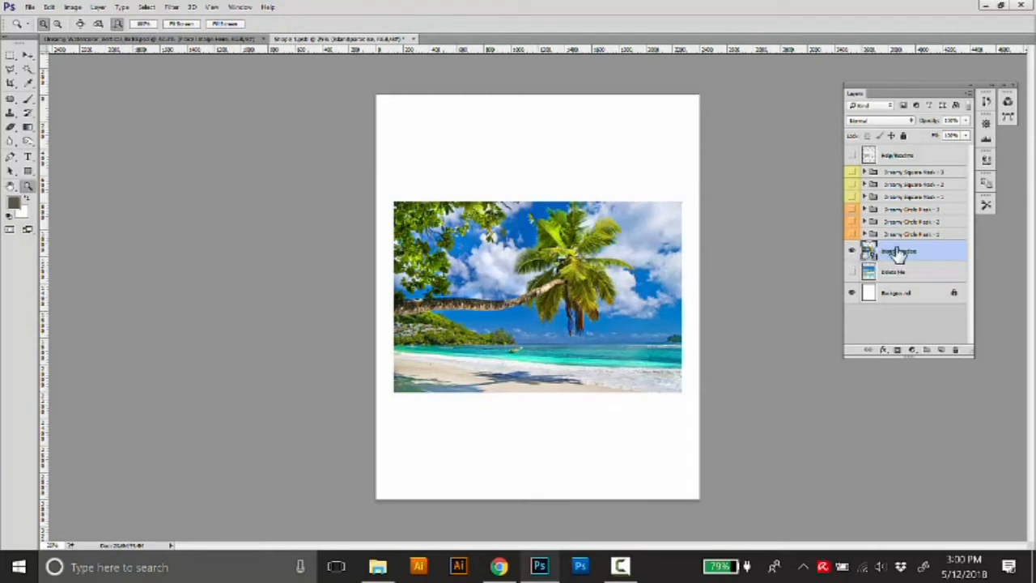
Step: Preview the palm beach photo with Dreamy Square Mask - 3 and with Dreamy Square Mask - 2
click(852, 173)
click(851, 173)
click(852, 185)
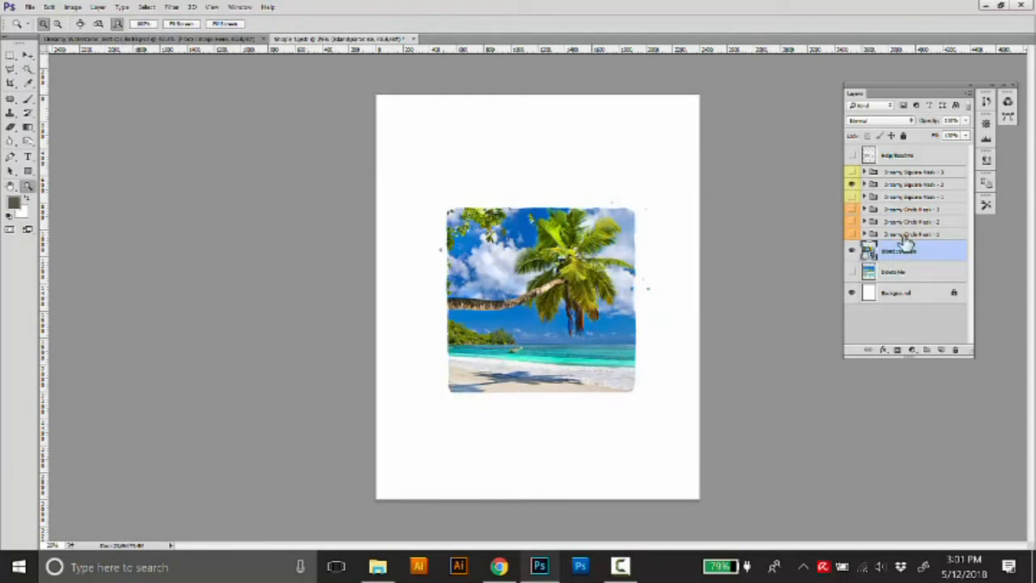
click(851, 185)
Step: Try Dreamy Circle Mask - 3 with the photo shifted slightly up inside it, and hide the circle mask again
click(852, 209)
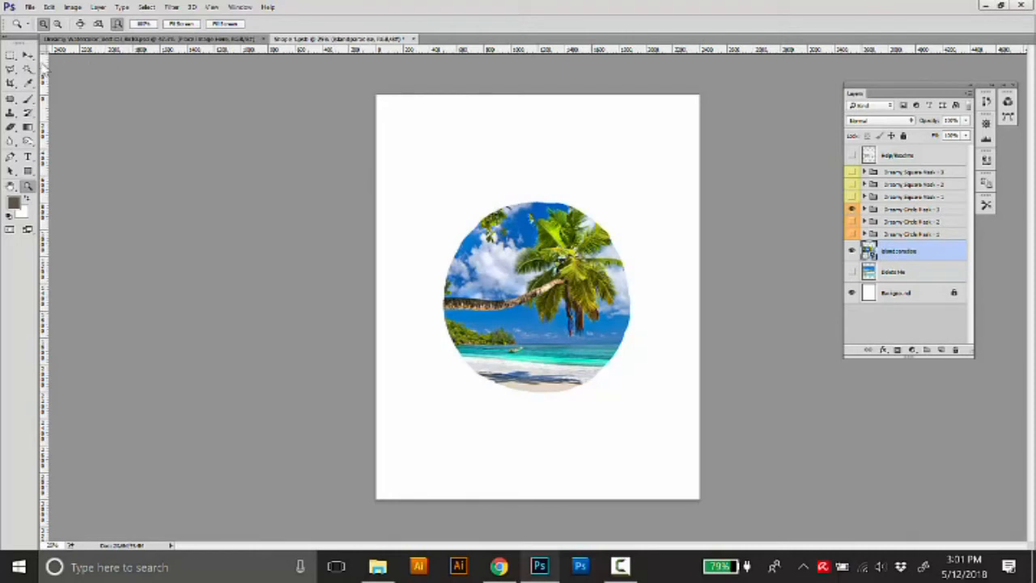
click(28, 54)
drag(546, 295, 564, 291)
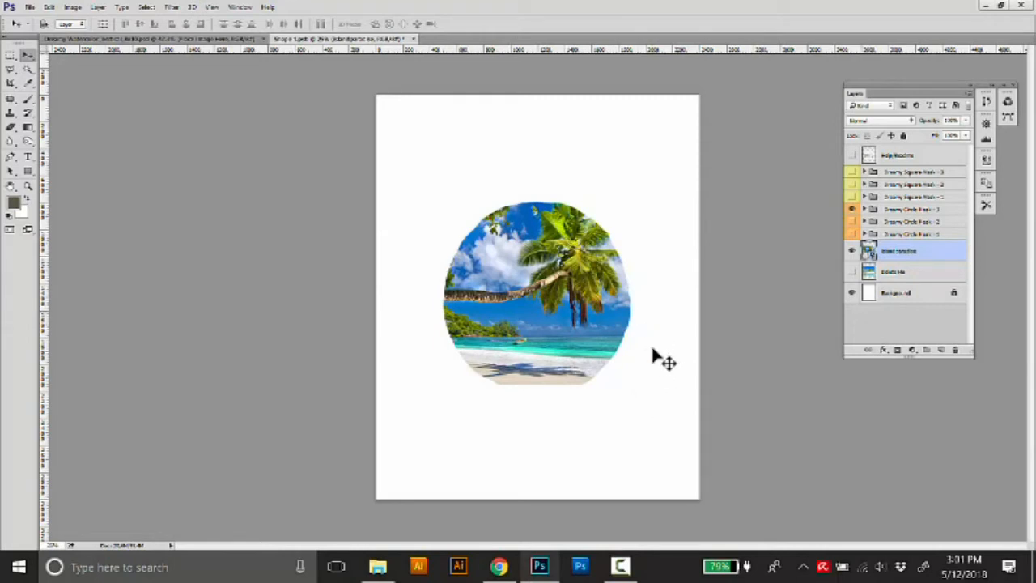
click(853, 212)
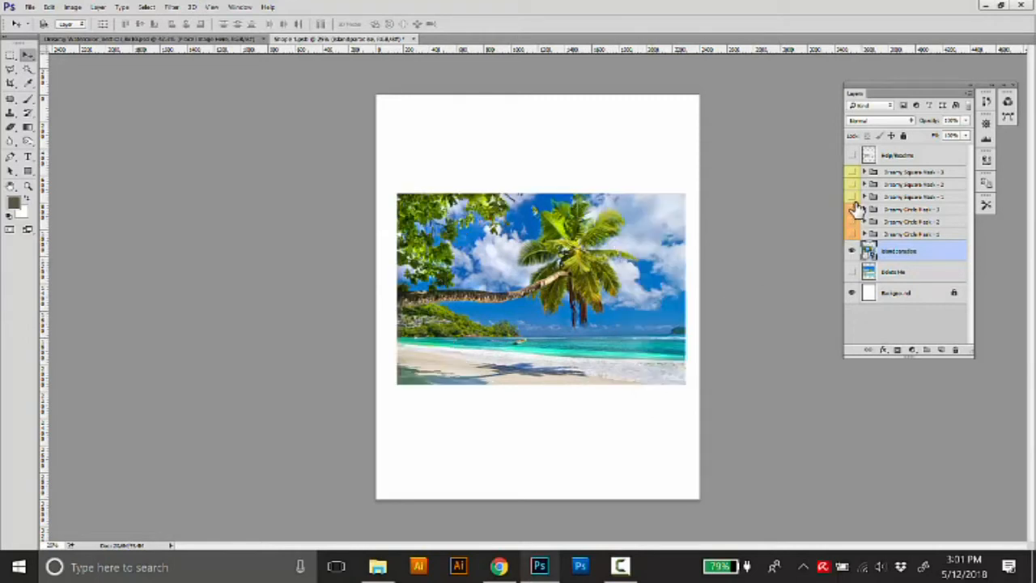
Step: Show Dreamy Square Mask - 3 with the photo moved down to fill it, and save and close the smart object
click(852, 173)
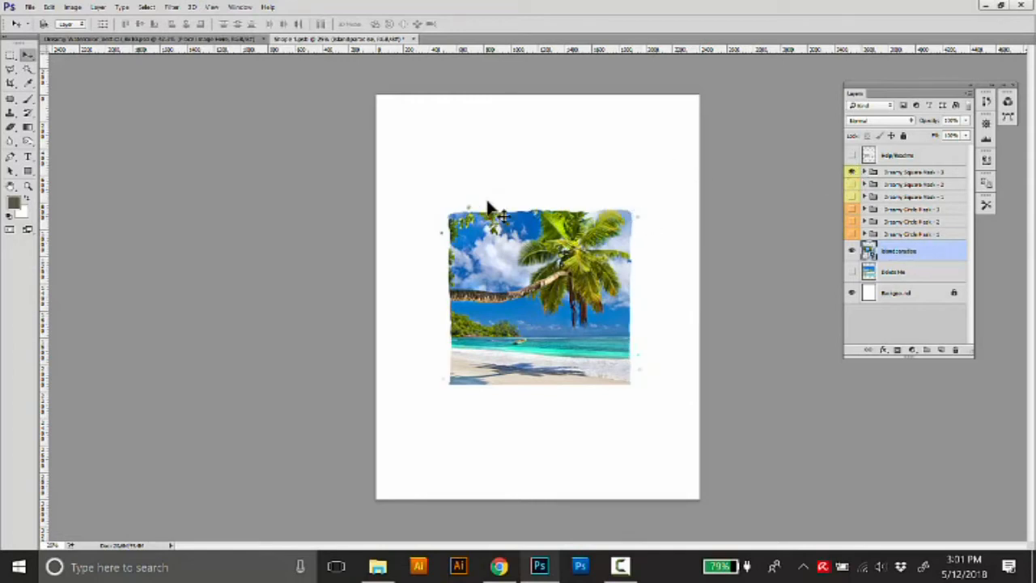
mouse_move(555, 269)
mouse_down()
mouse_move(550, 286)
mouse_move(571, 267)
mouse_move(547, 267)
mouse_move(551, 281)
mouse_move(547, 263)
mouse_move(553, 282)
mouse_up()
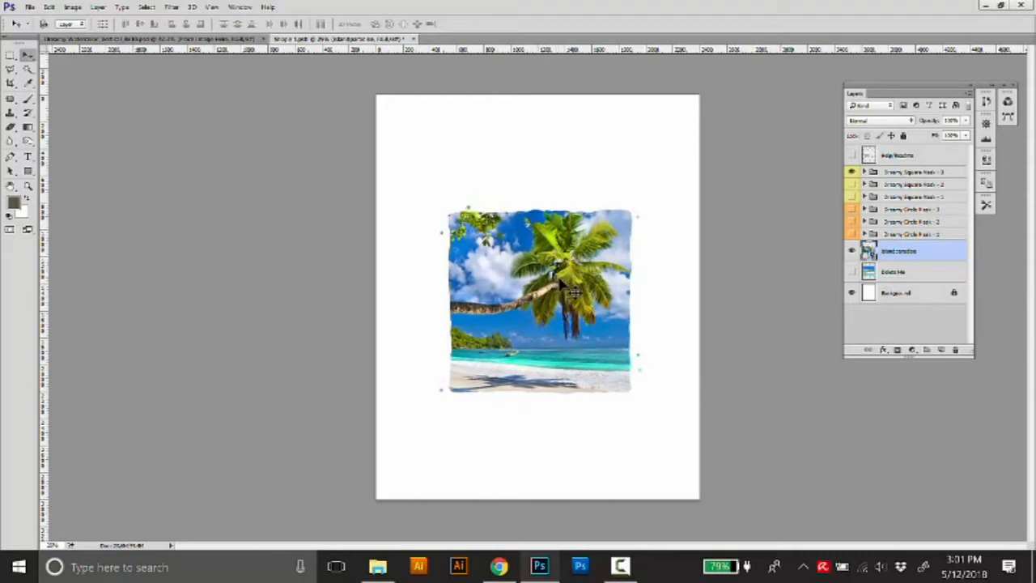
click(413, 38)
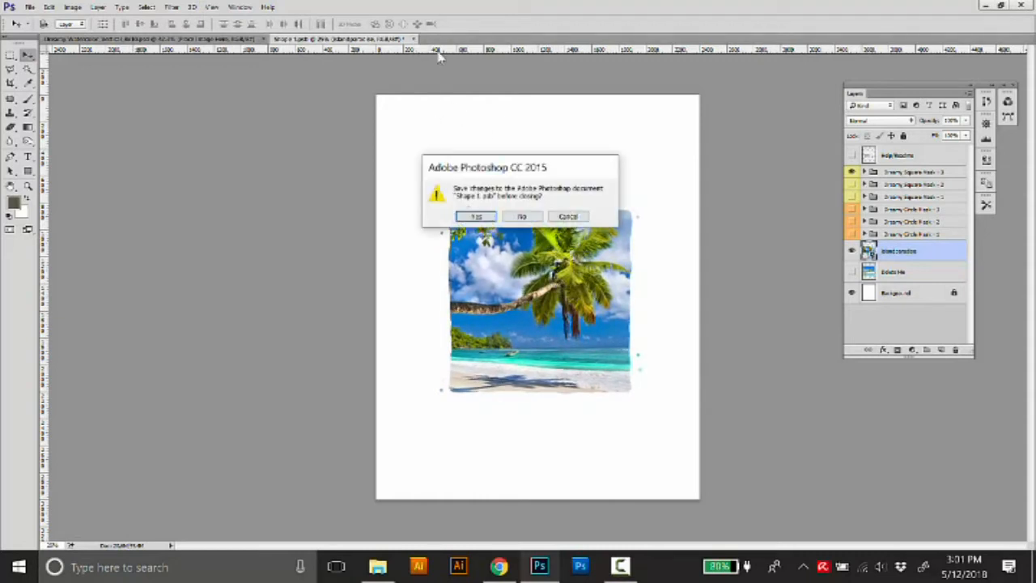
click(477, 217)
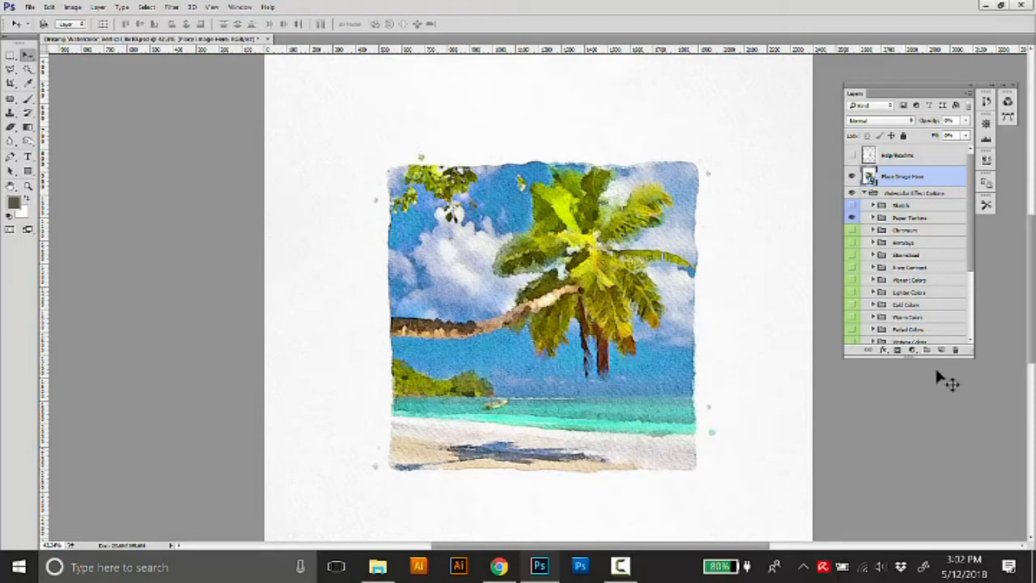
Step: Lengthen the layer list to show all watercolor effect groups, and preview the Sketch effect on and off
drag(973, 354, 969, 462)
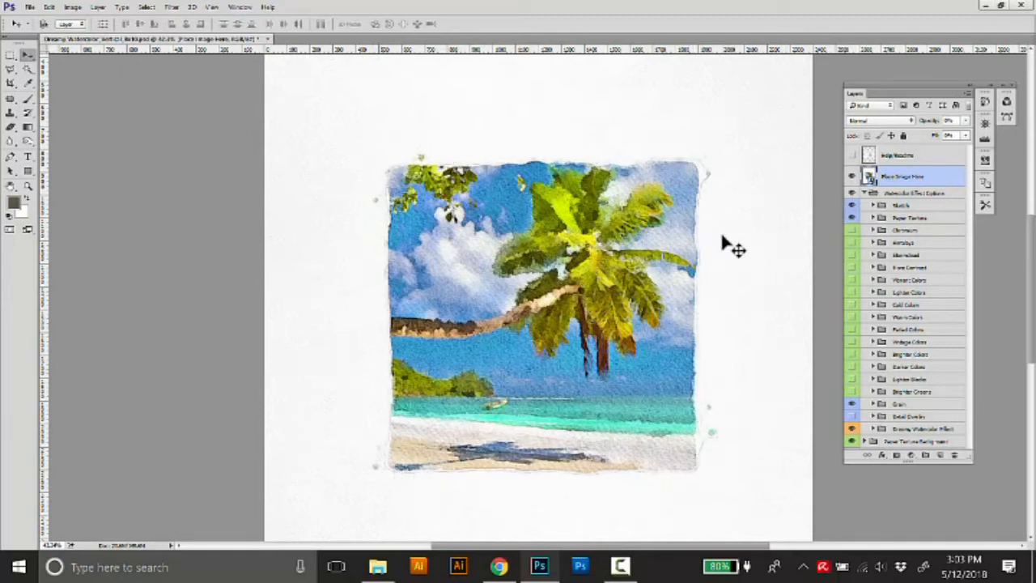
click(851, 217)
click(852, 215)
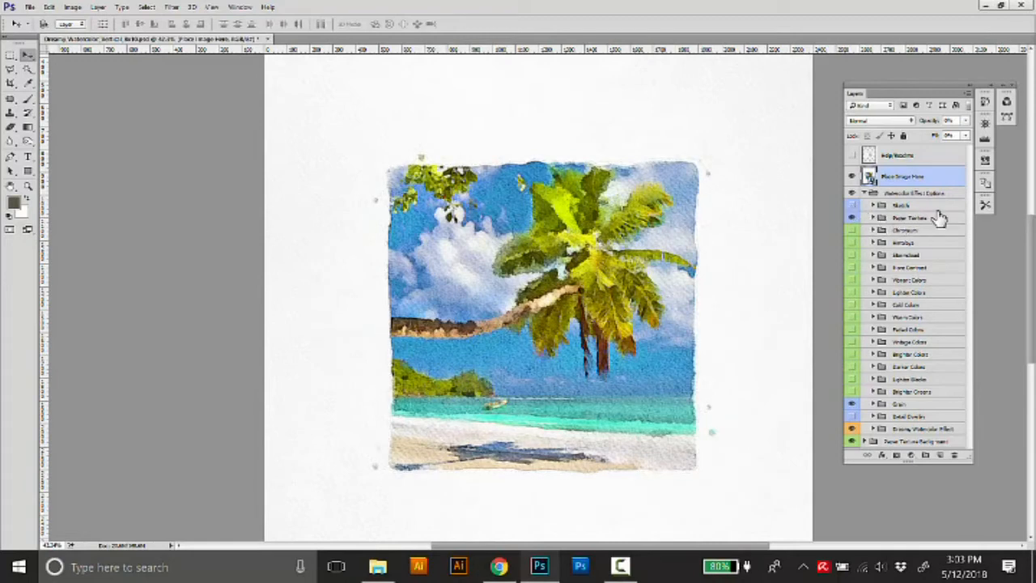
Step: Open the Paper Texture group's opacity setting and hide the Paper Texture Background group
click(897, 222)
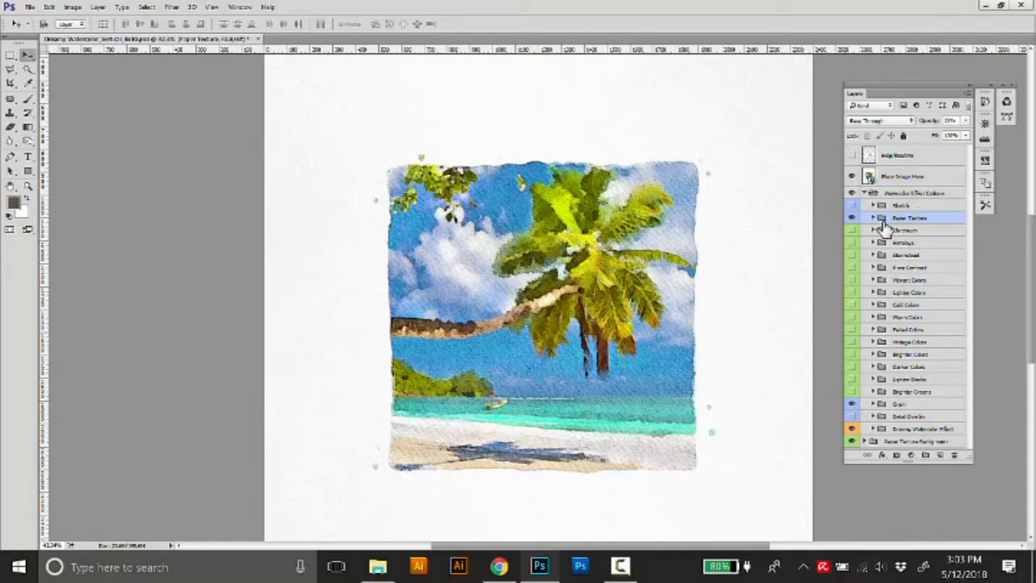
click(966, 120)
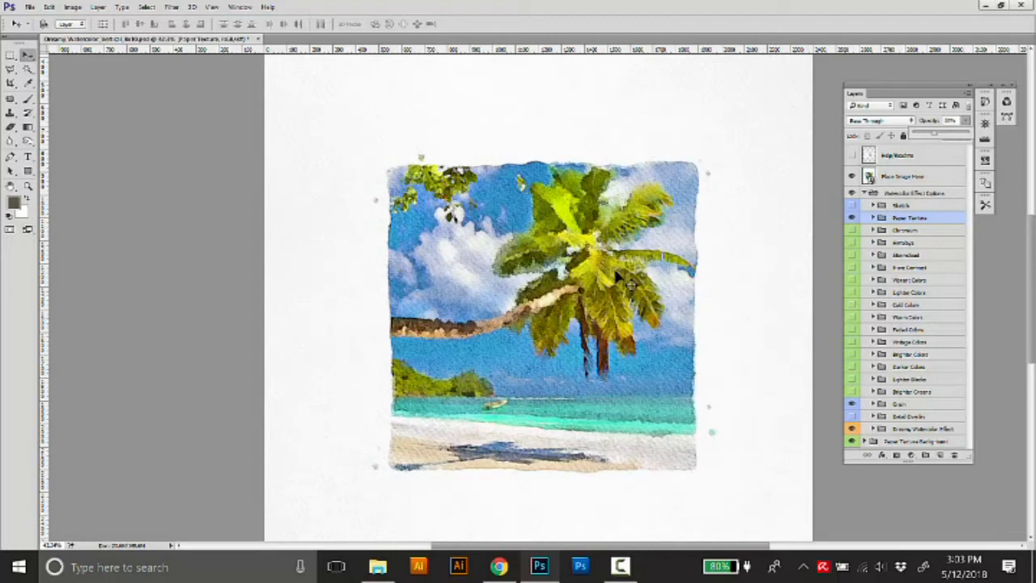
click(851, 442)
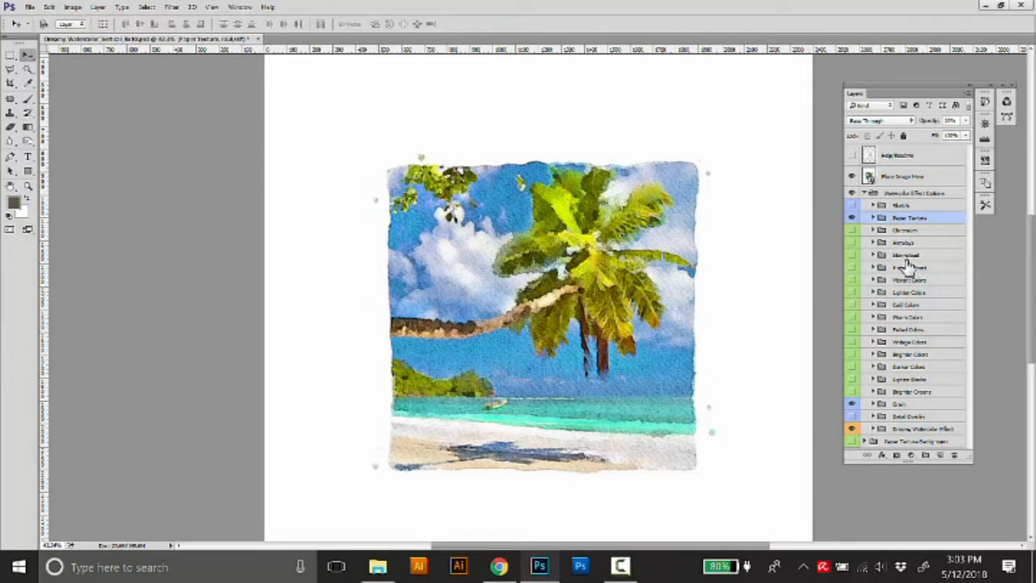
Step: Turn on the third green color effect group along with Brighter Colors, Warm Colors and Brighter Greens
click(852, 255)
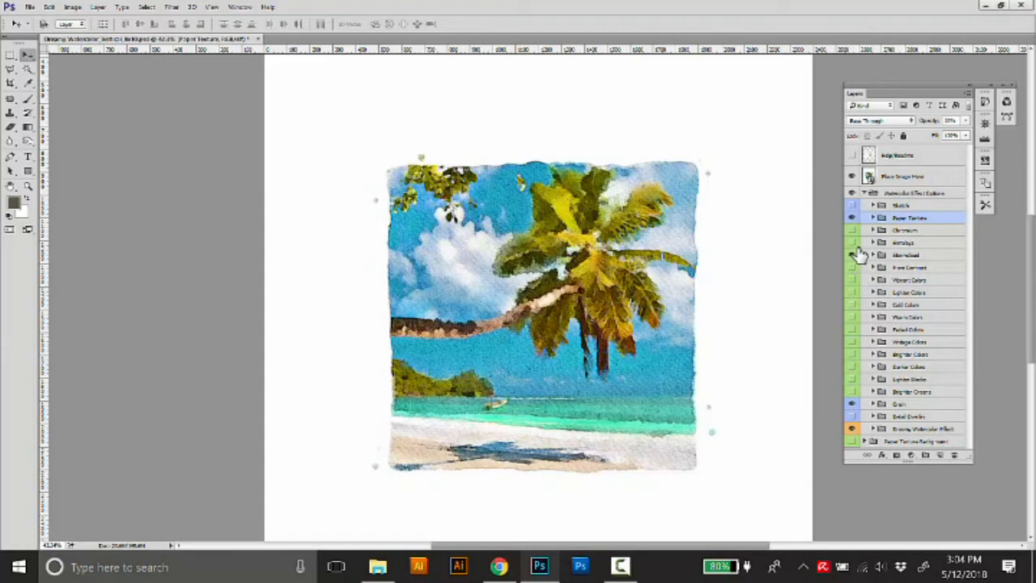
click(851, 254)
click(852, 353)
click(851, 317)
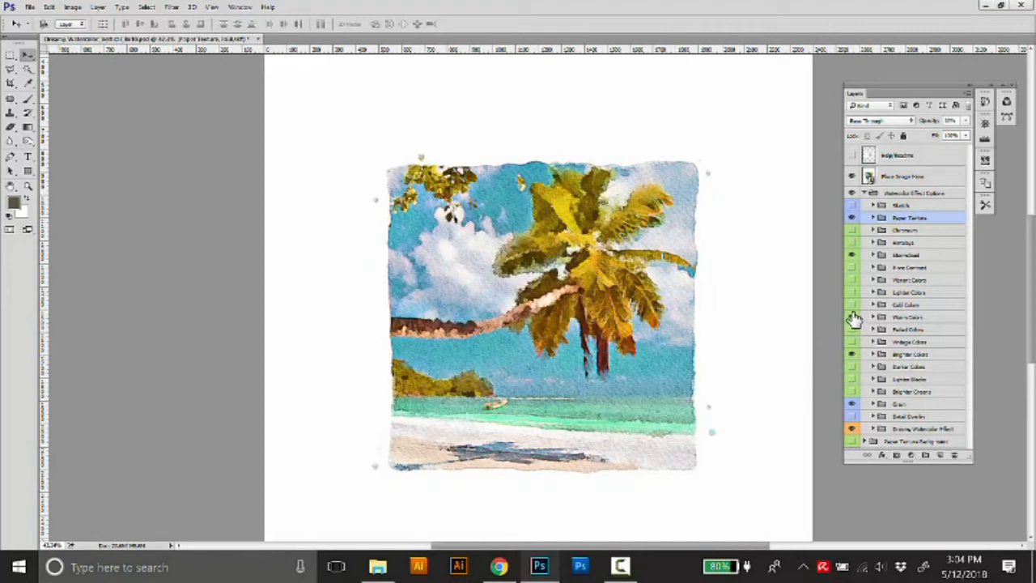
click(851, 404)
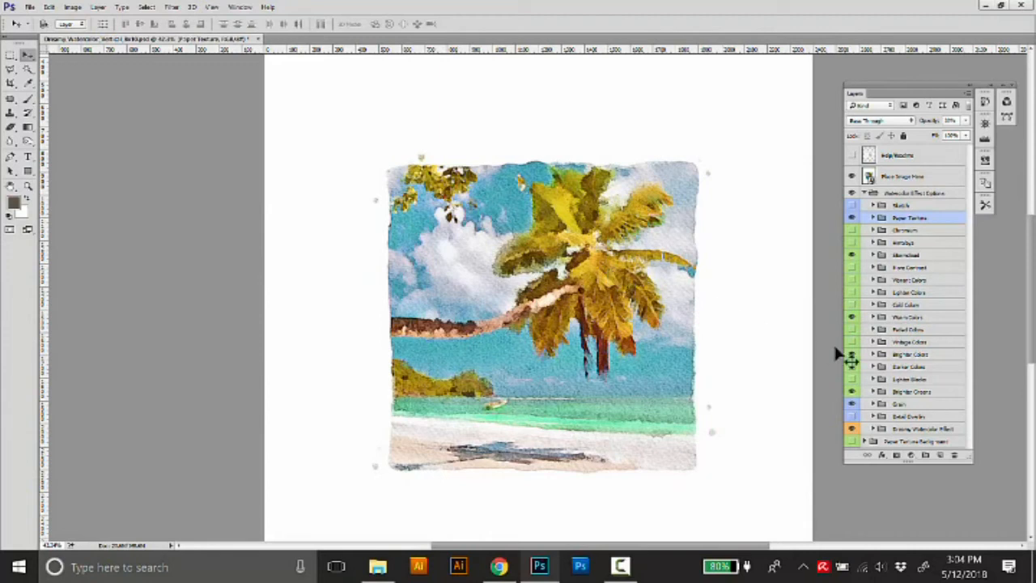
Step: Lower the Warm Colors opacity to about 27% and turn on Faded Colors, keeping Vintage Colors off
click(885, 321)
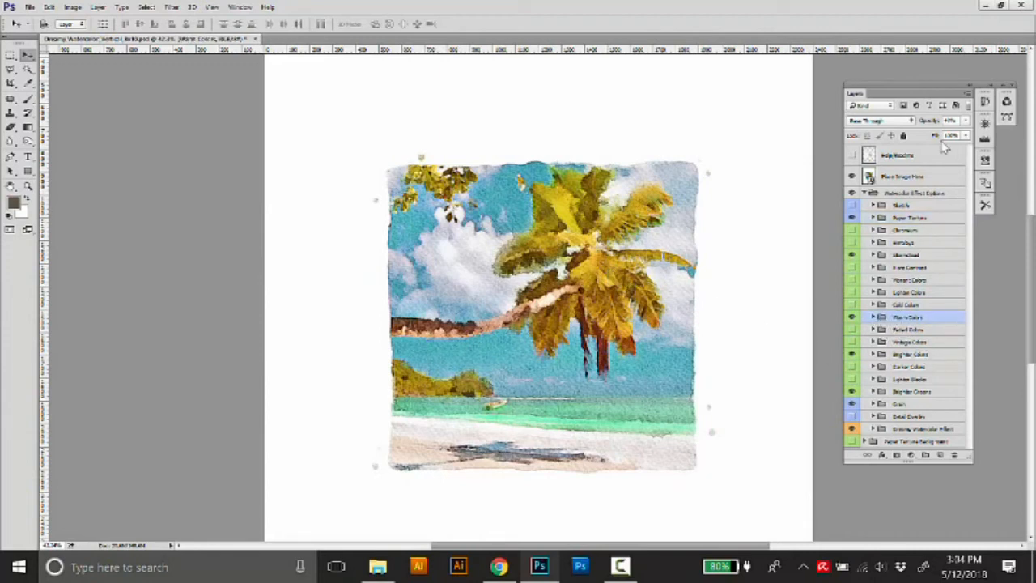
click(967, 122)
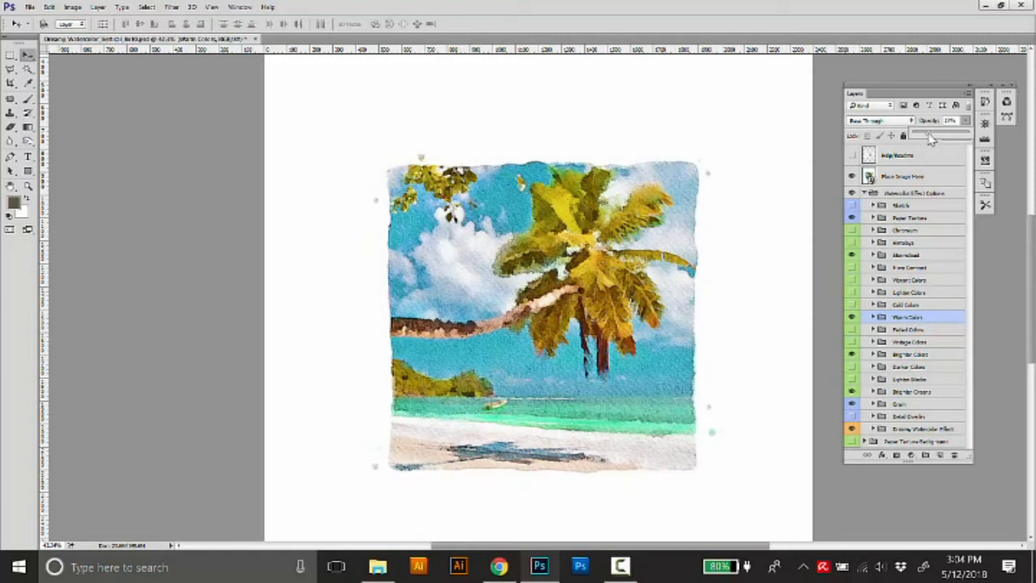
click(851, 340)
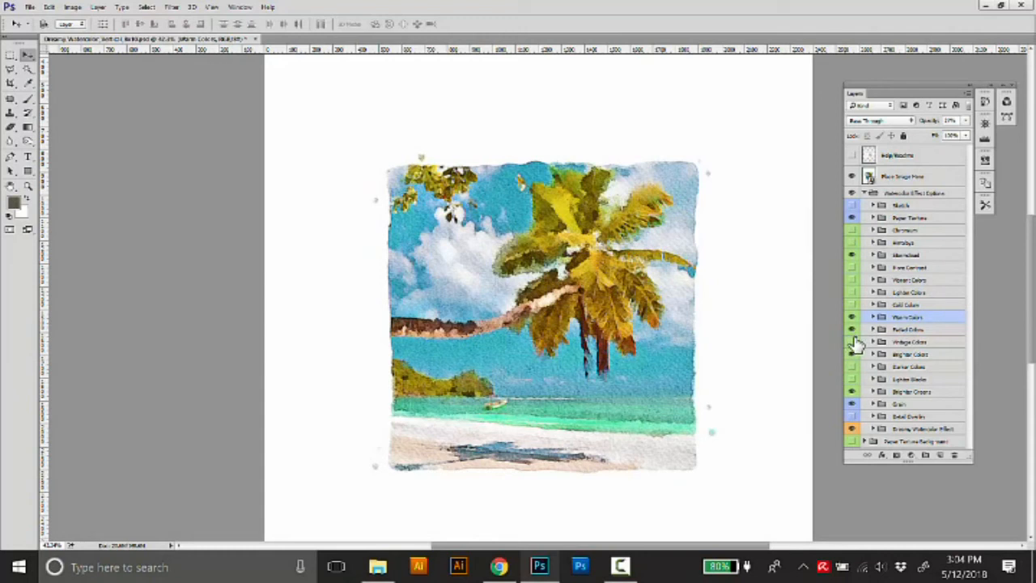
click(853, 342)
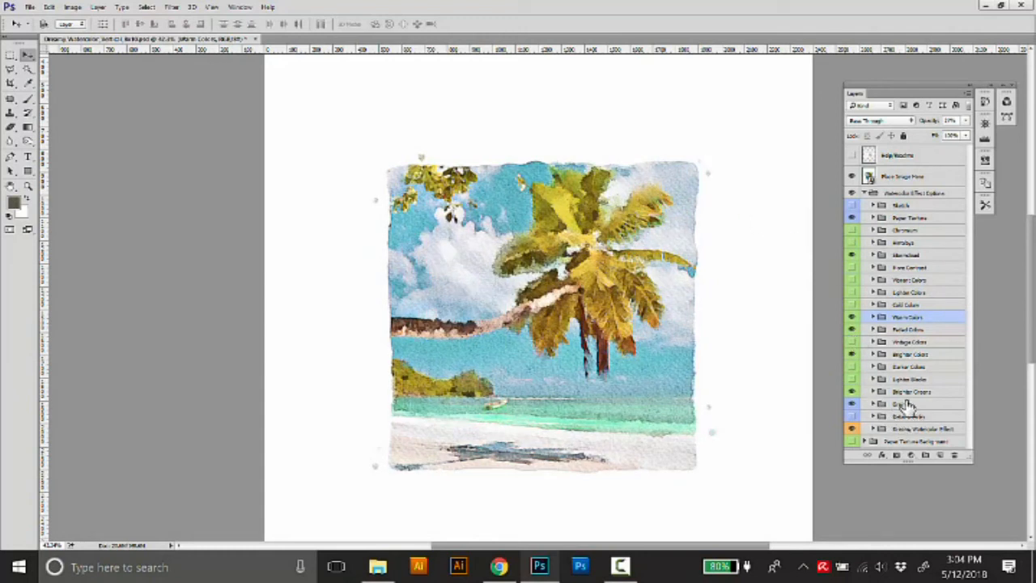
Step: Compare strong and weak Grain and set the Grain group's opacity to above 80%
click(886, 404)
click(965, 121)
drag(952, 140, 967, 141)
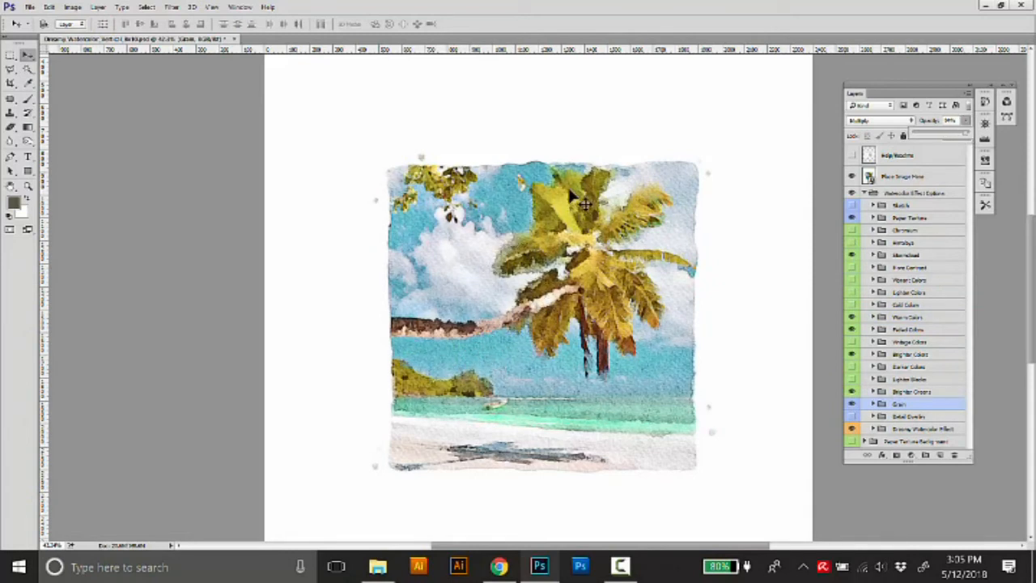
drag(966, 139, 919, 139)
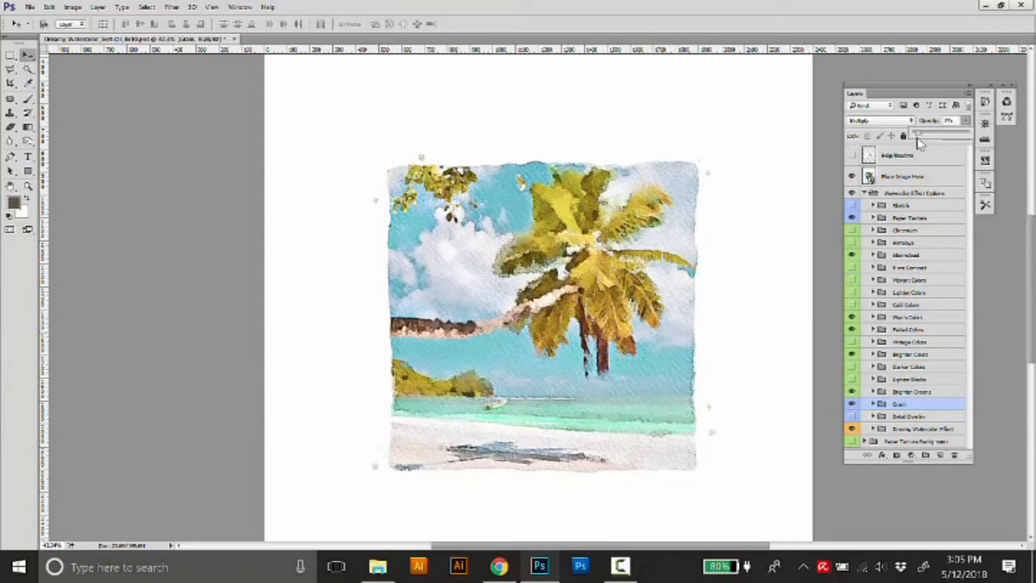
drag(920, 140, 963, 140)
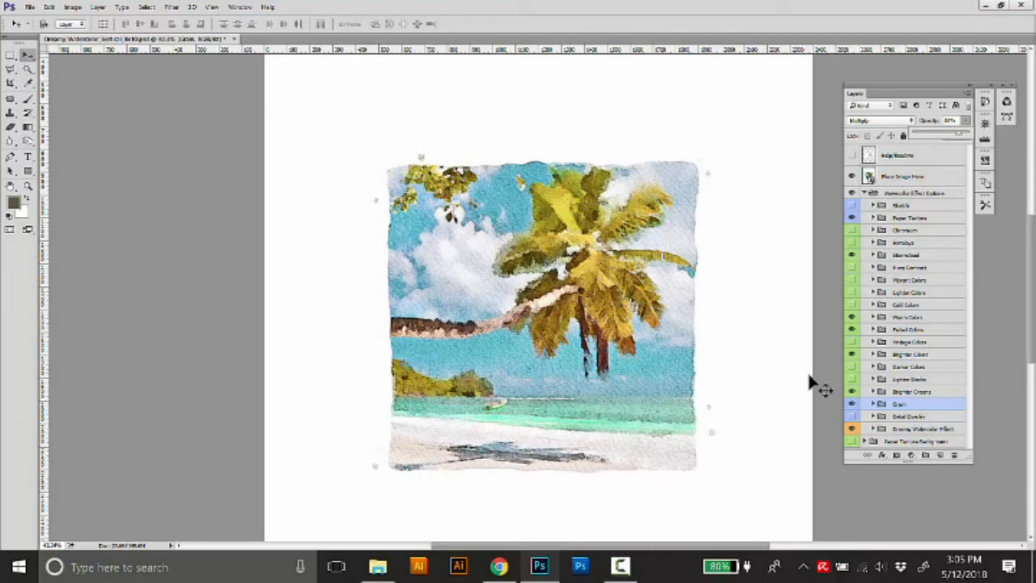
Step: Open the legacy Save for Web export for the artwork and inspect the leaves and sky near its upper edge in the optimized preview
click(49, 6)
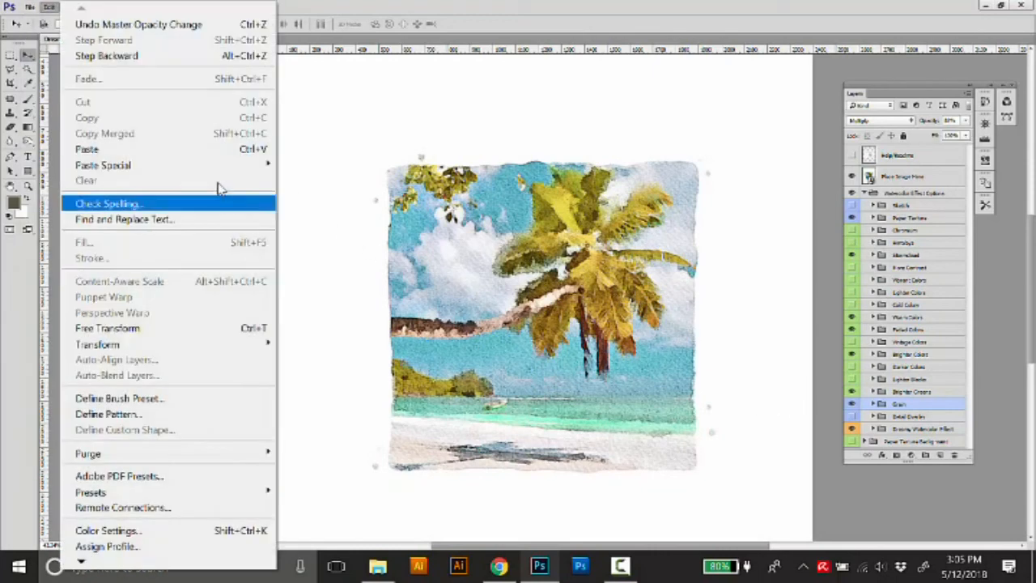
mouse_move(29, 6)
mouse_move(77, 241)
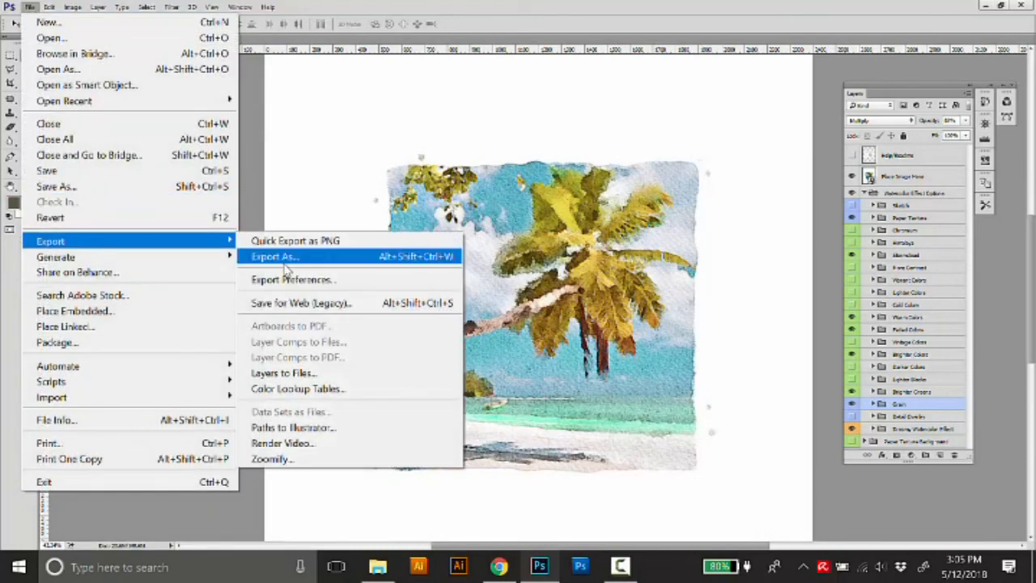
click(328, 302)
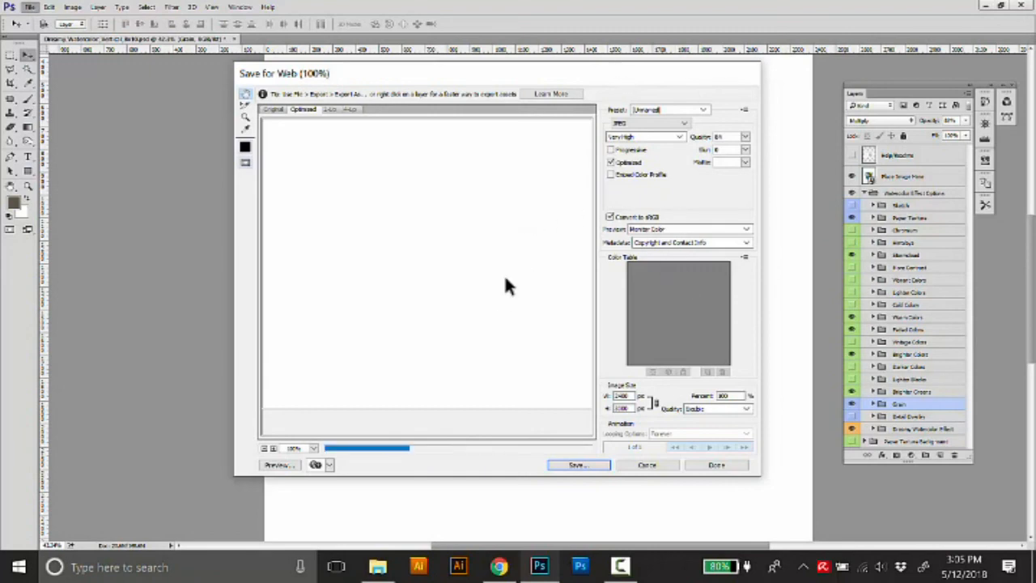
drag(522, 320, 429, 110)
drag(565, 215, 478, 270)
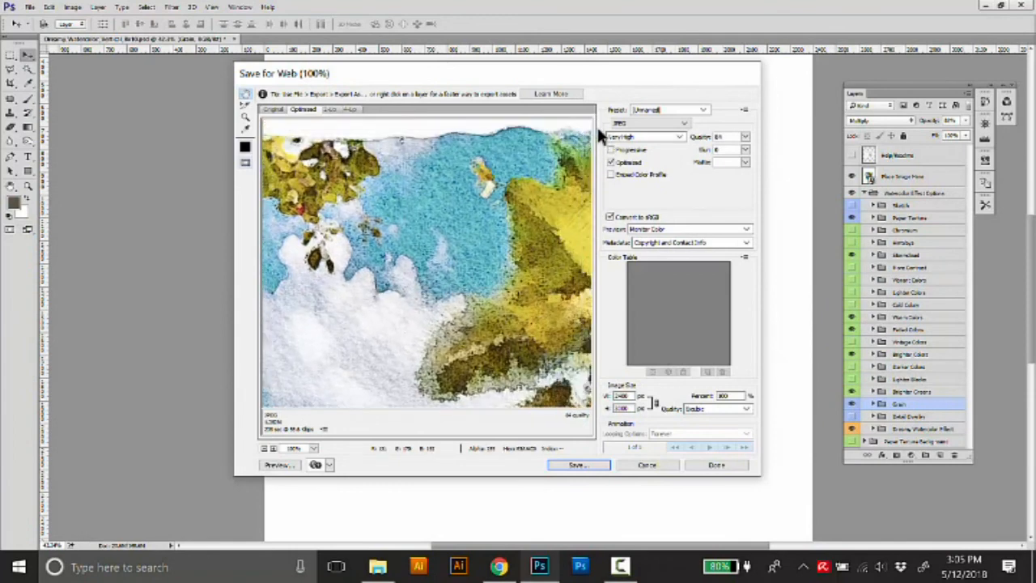
drag(486, 191, 525, 222)
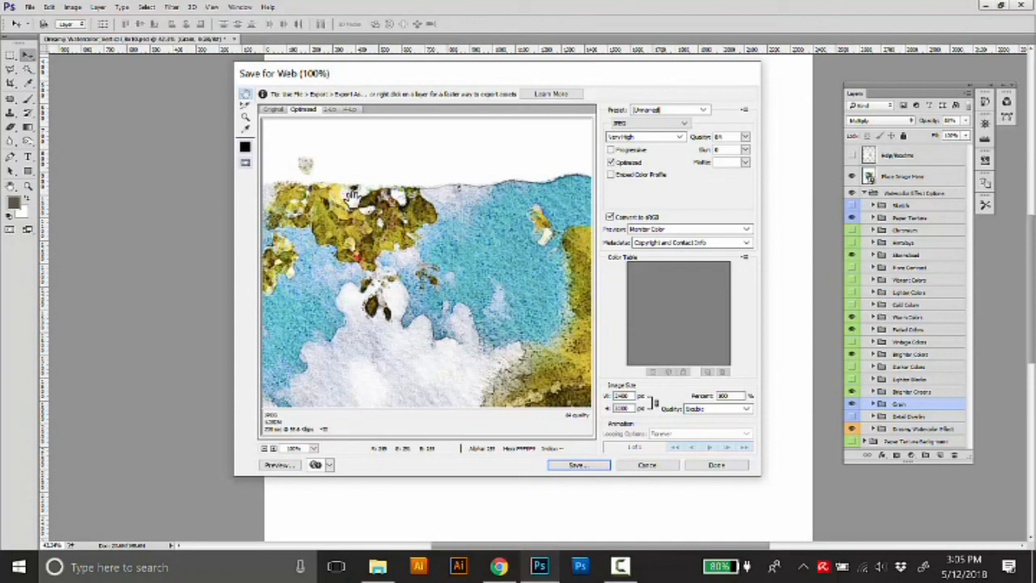
drag(682, 75, 607, 76)
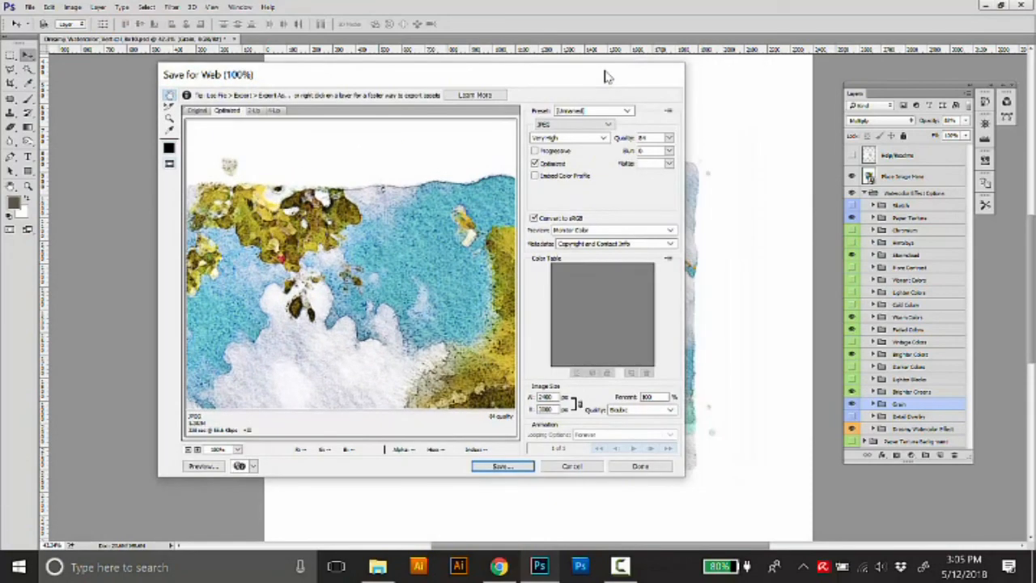
drag(308, 87, 376, 92)
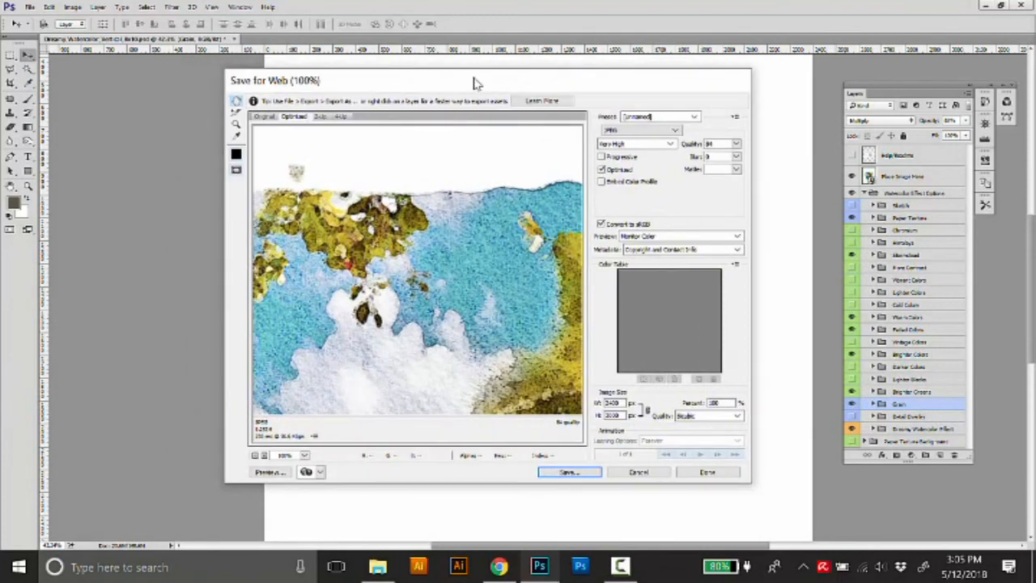
drag(476, 83, 527, 89)
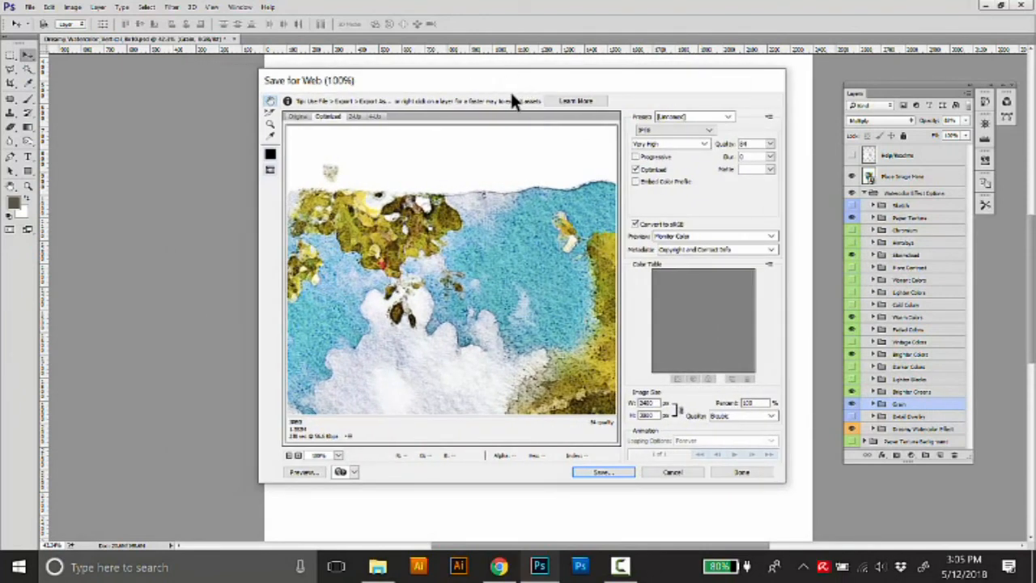
drag(465, 96, 477, 111)
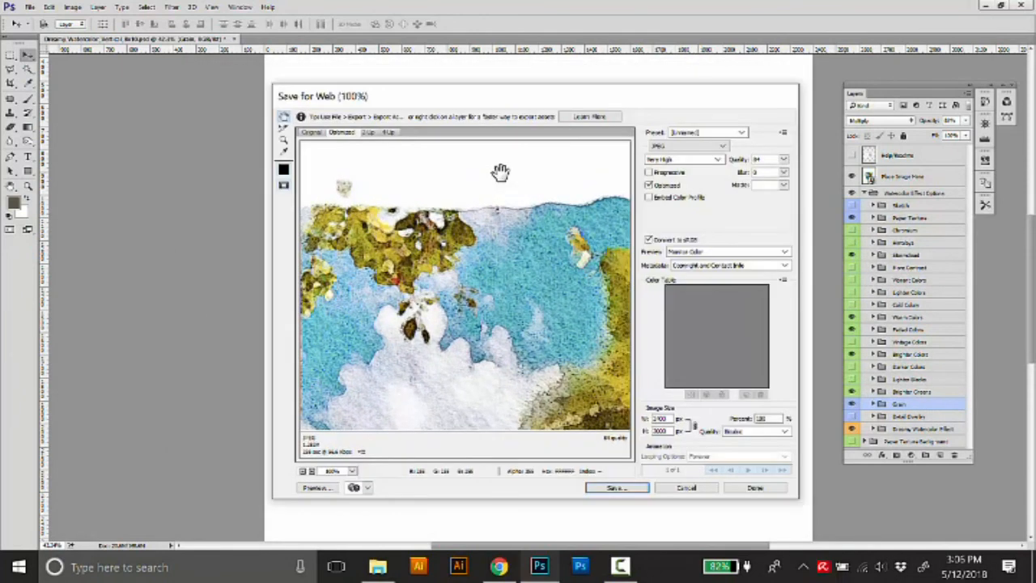